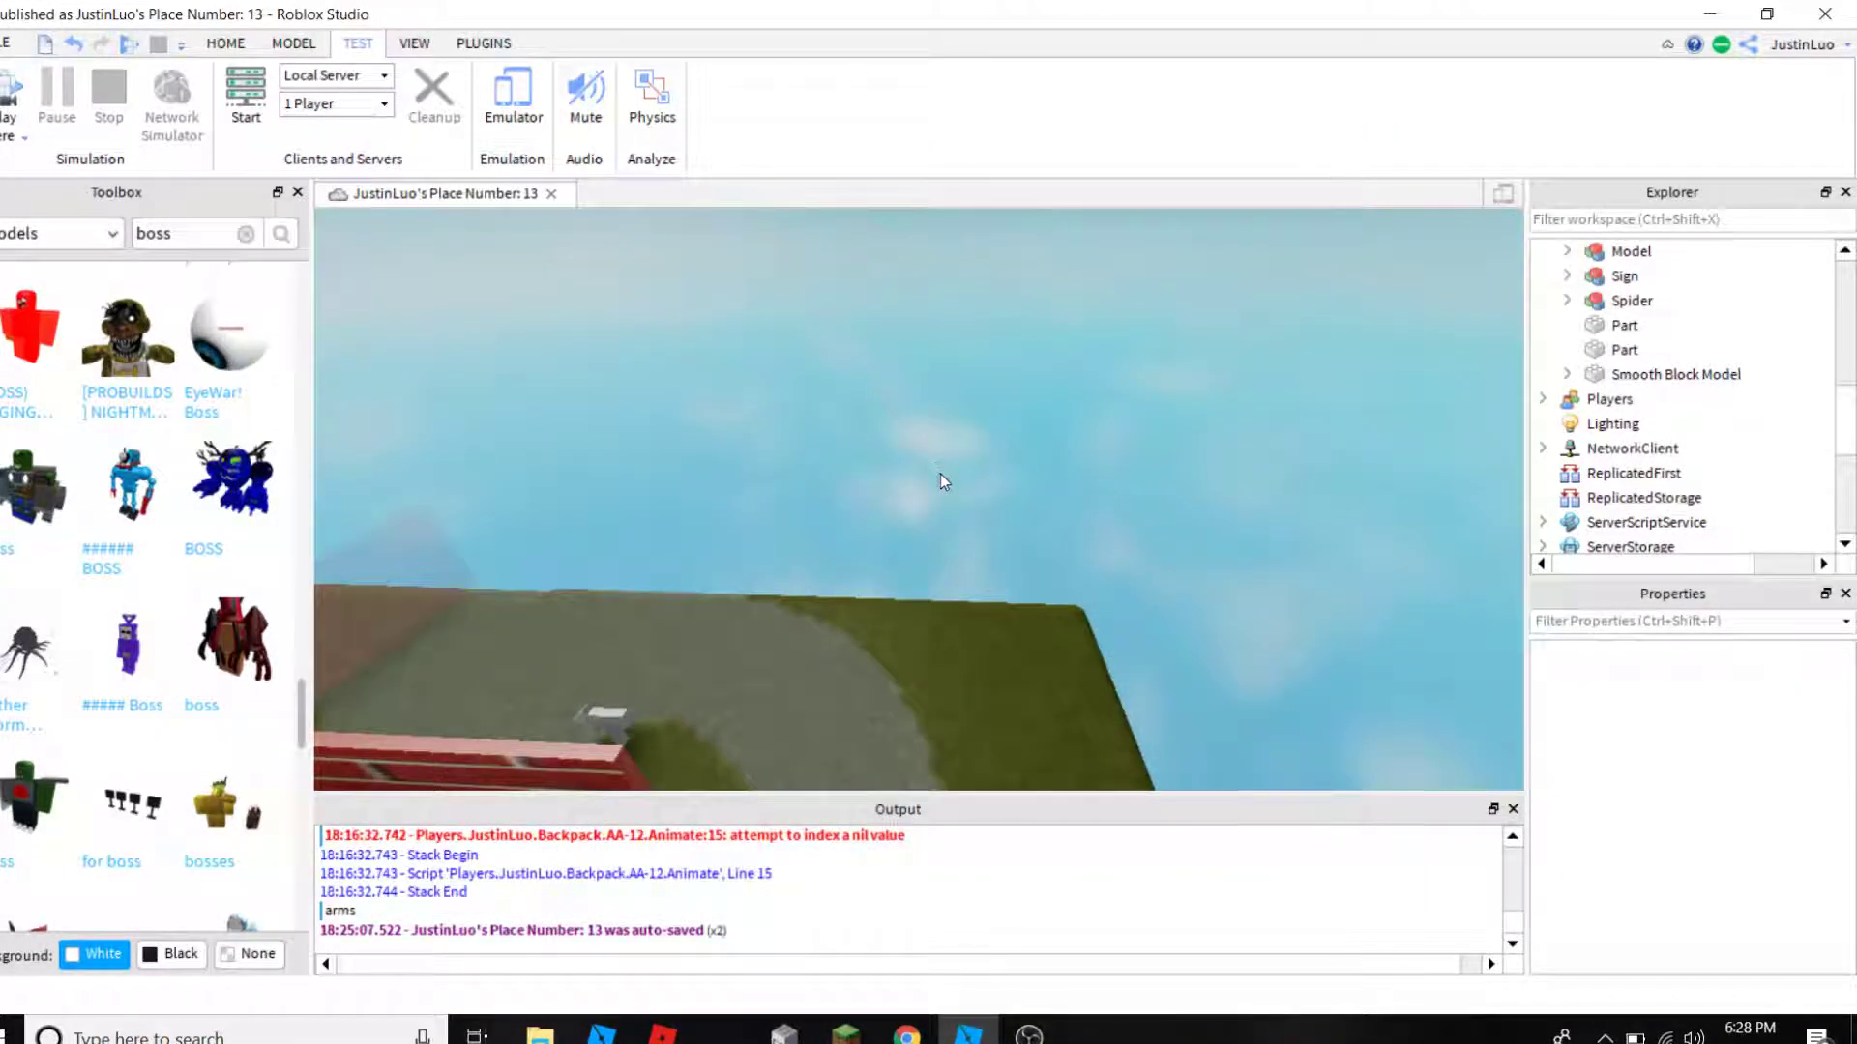
Step: Orbit down from the sky and pull back to an overhead view of the map
right_click_drag(940, 475, 942, 475)
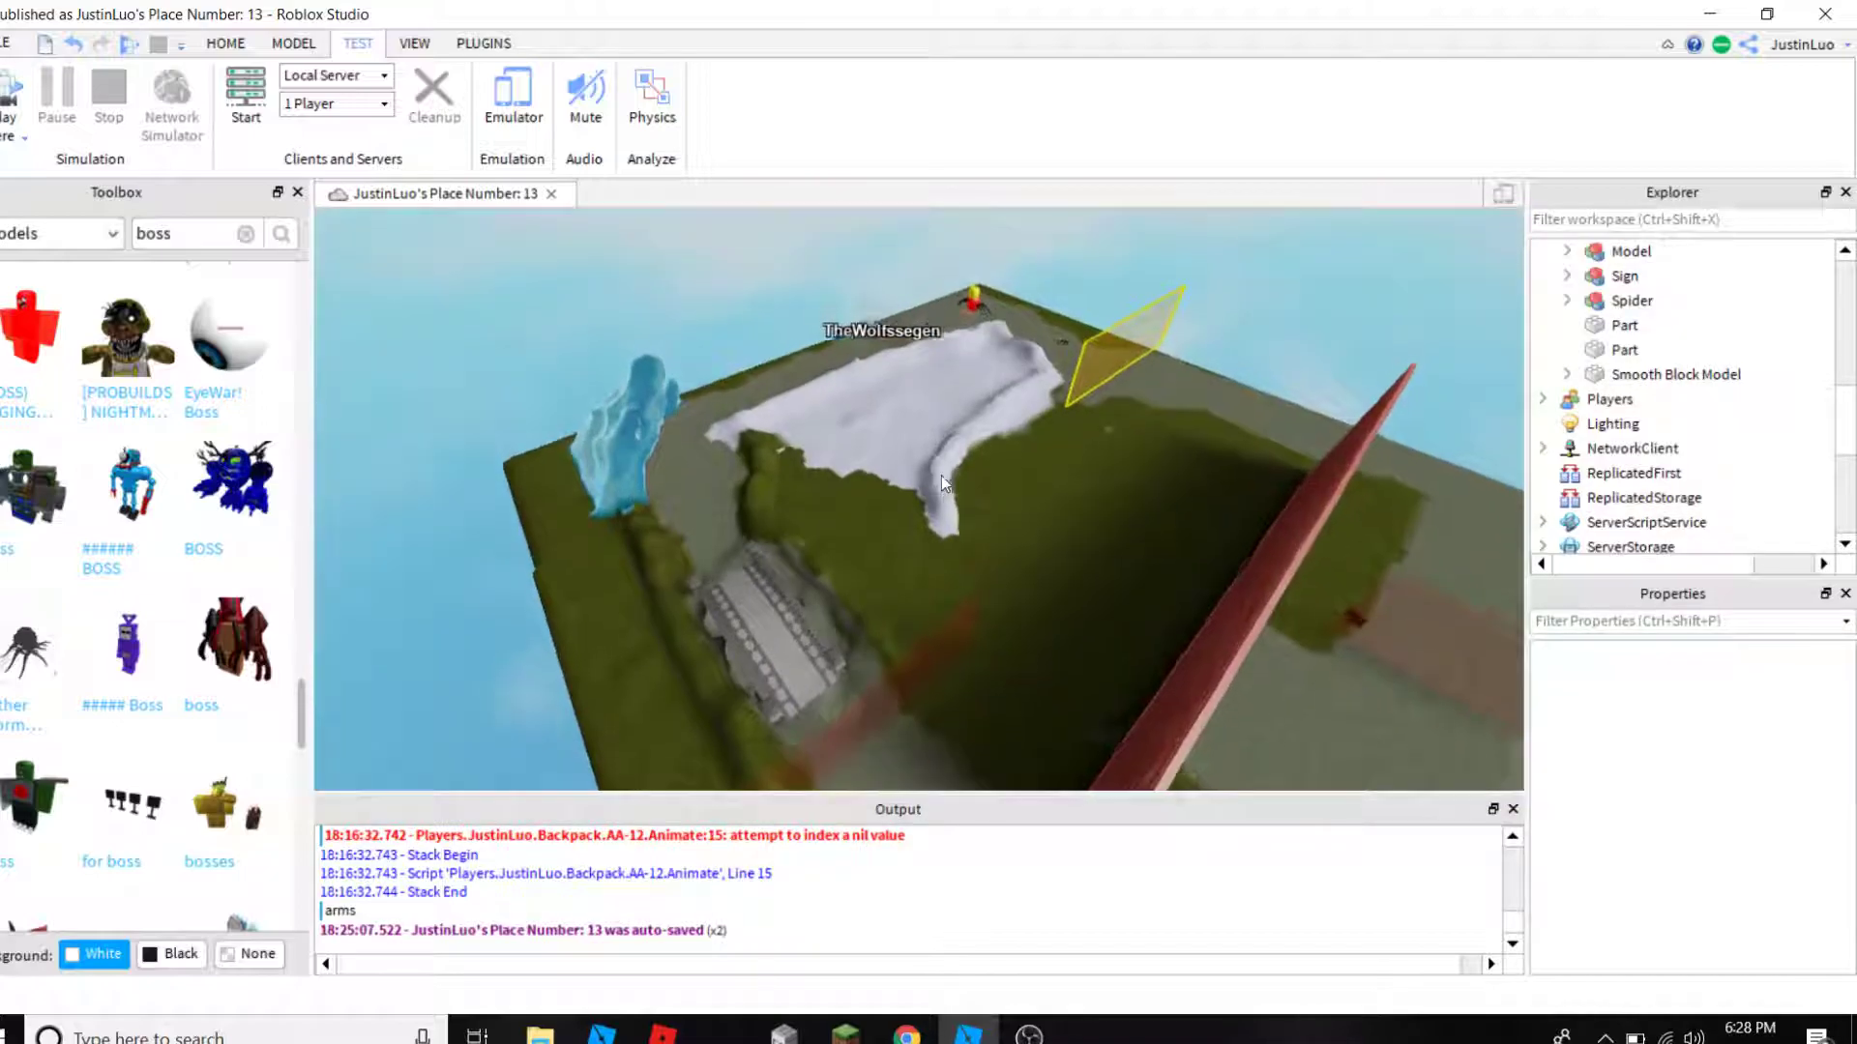
scroll(942, 475, "up", 2)
scroll(942, 475, "up", 2)
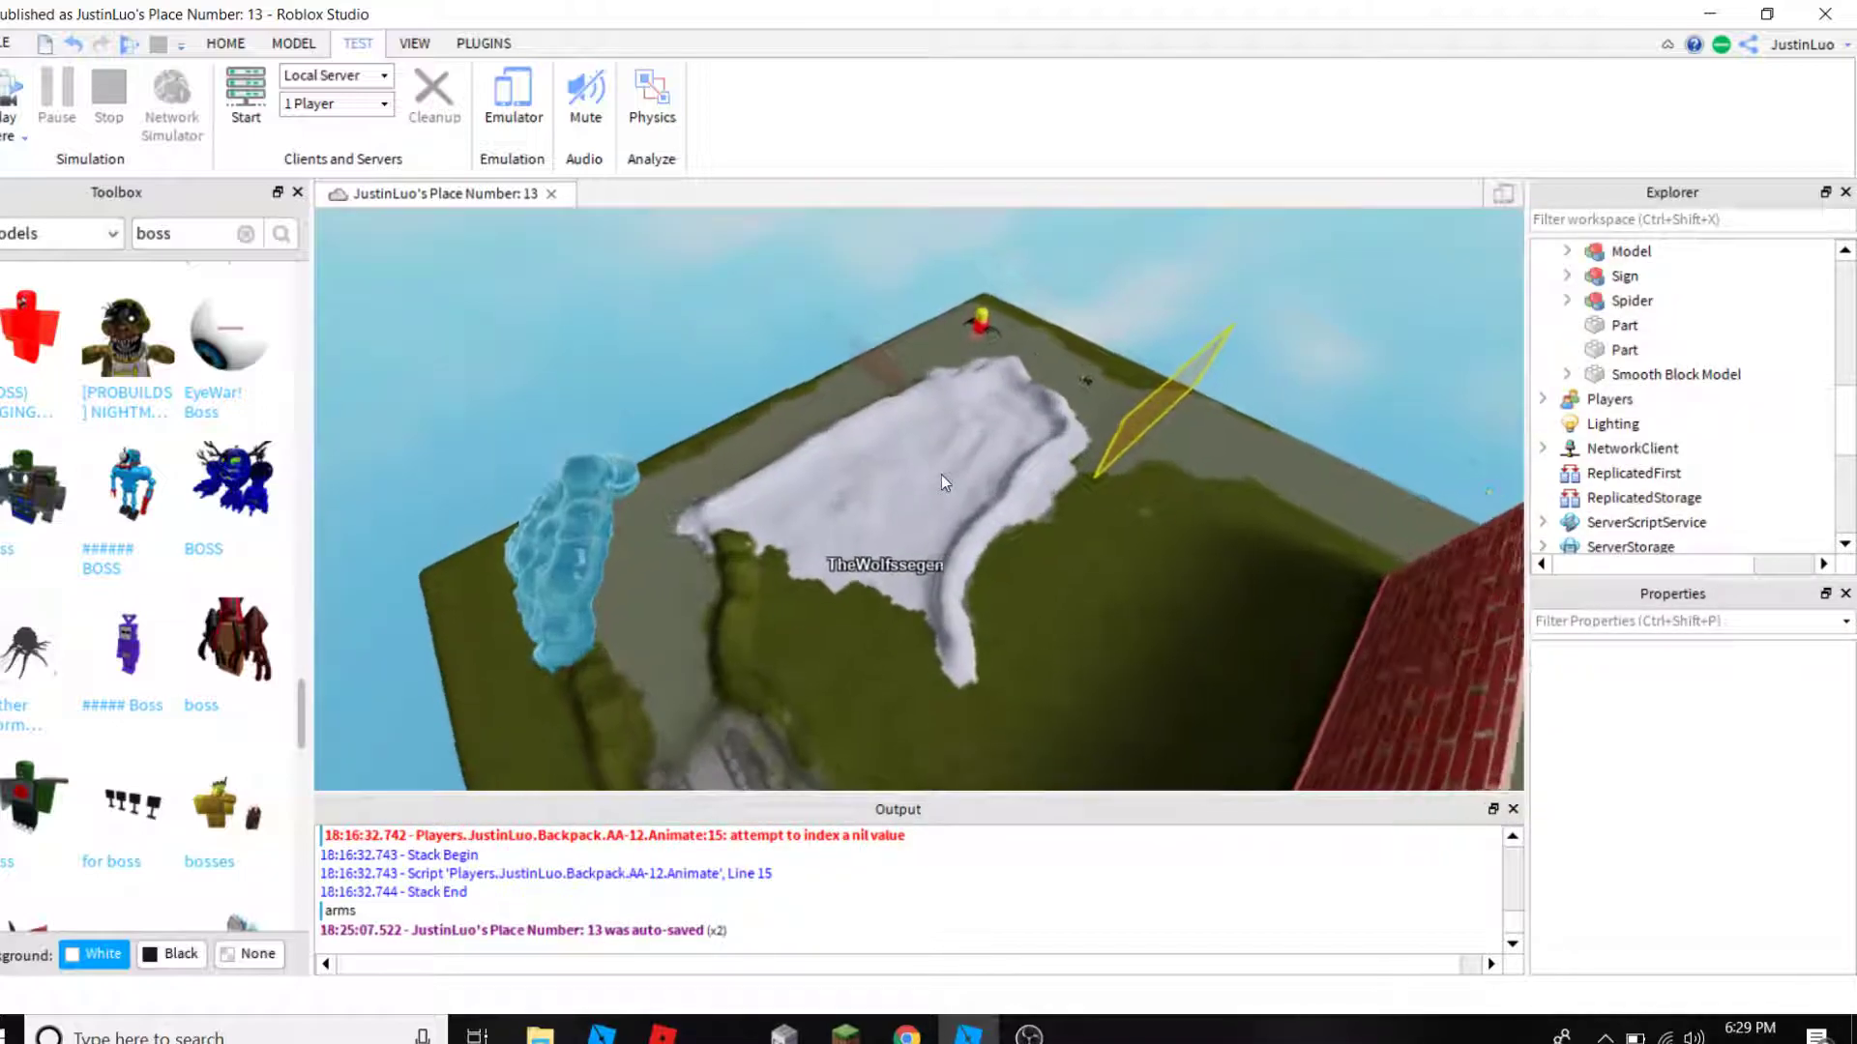
scroll(942, 474, "up", 2)
scroll(942, 475, "up", 2)
scroll(942, 474, "down", 2)
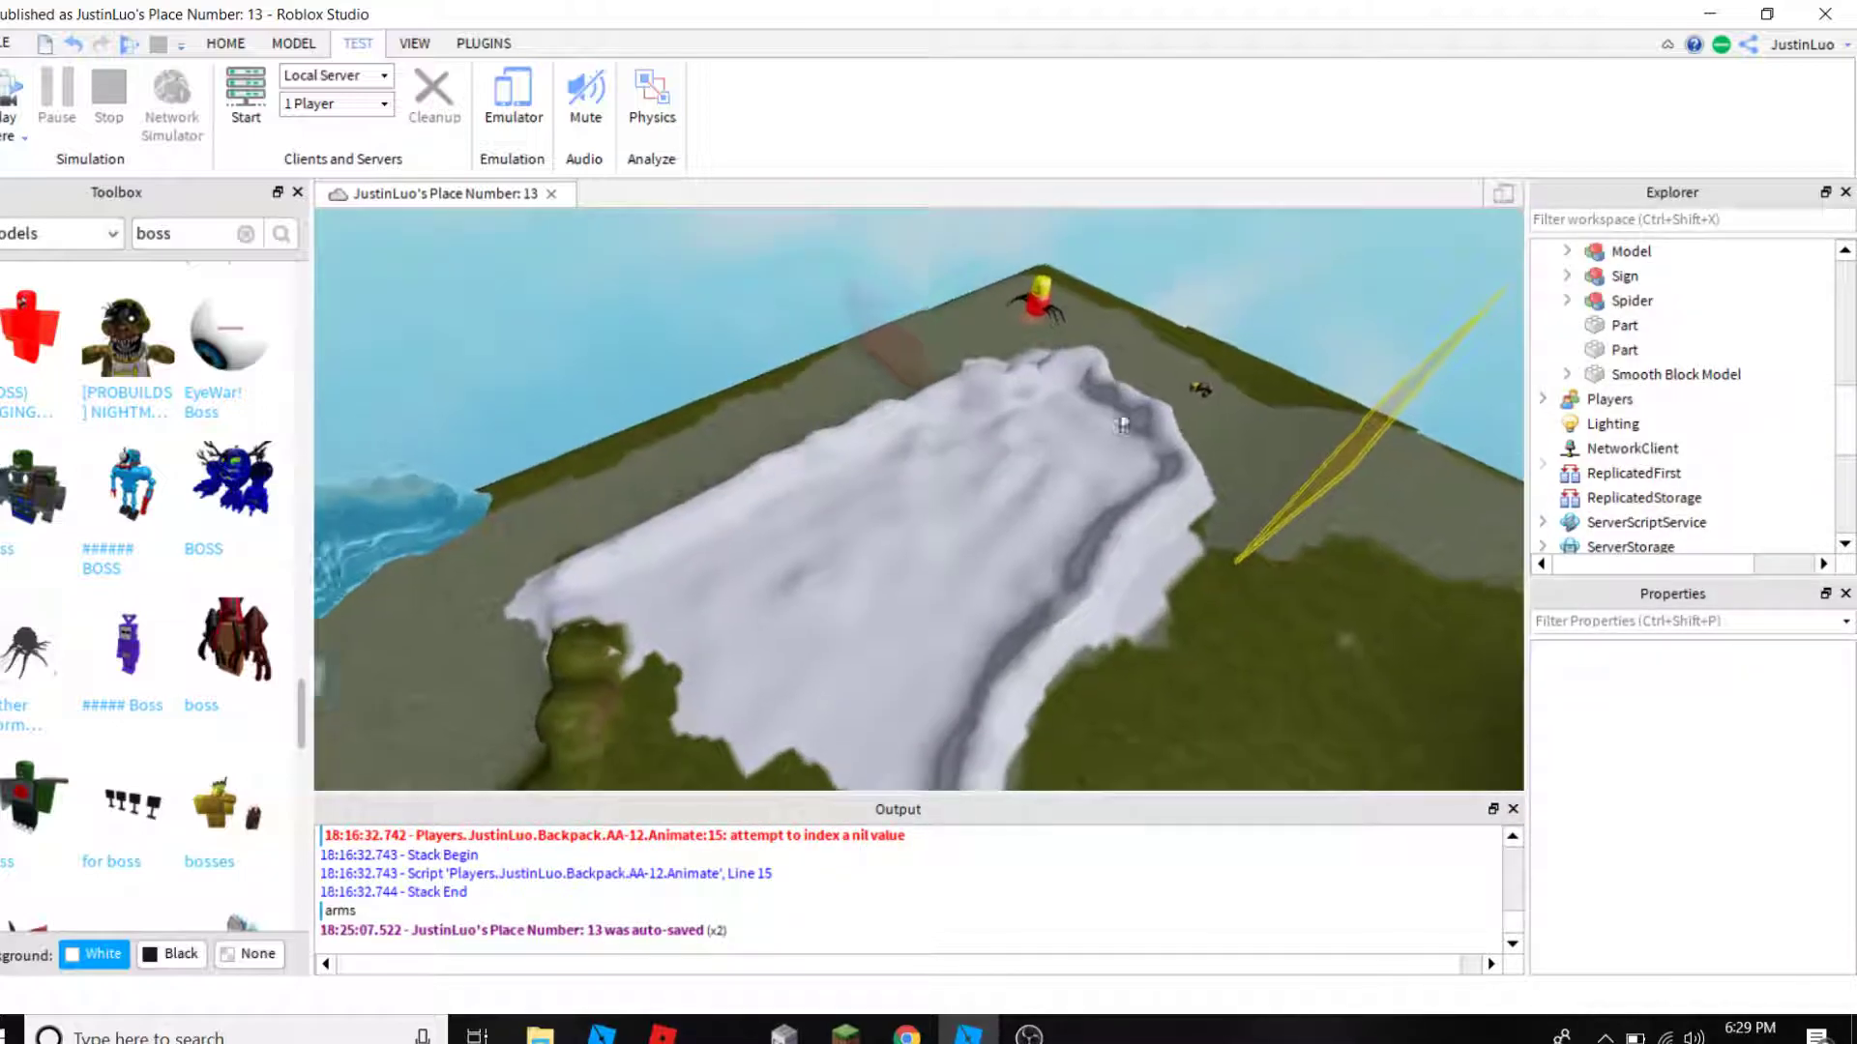
mouse_move(942, 475)
right_mouse_down()
mouse_move(1122, 412)
mouse_move(773, 405)
mouse_move(700, 451)
right_mouse_up()
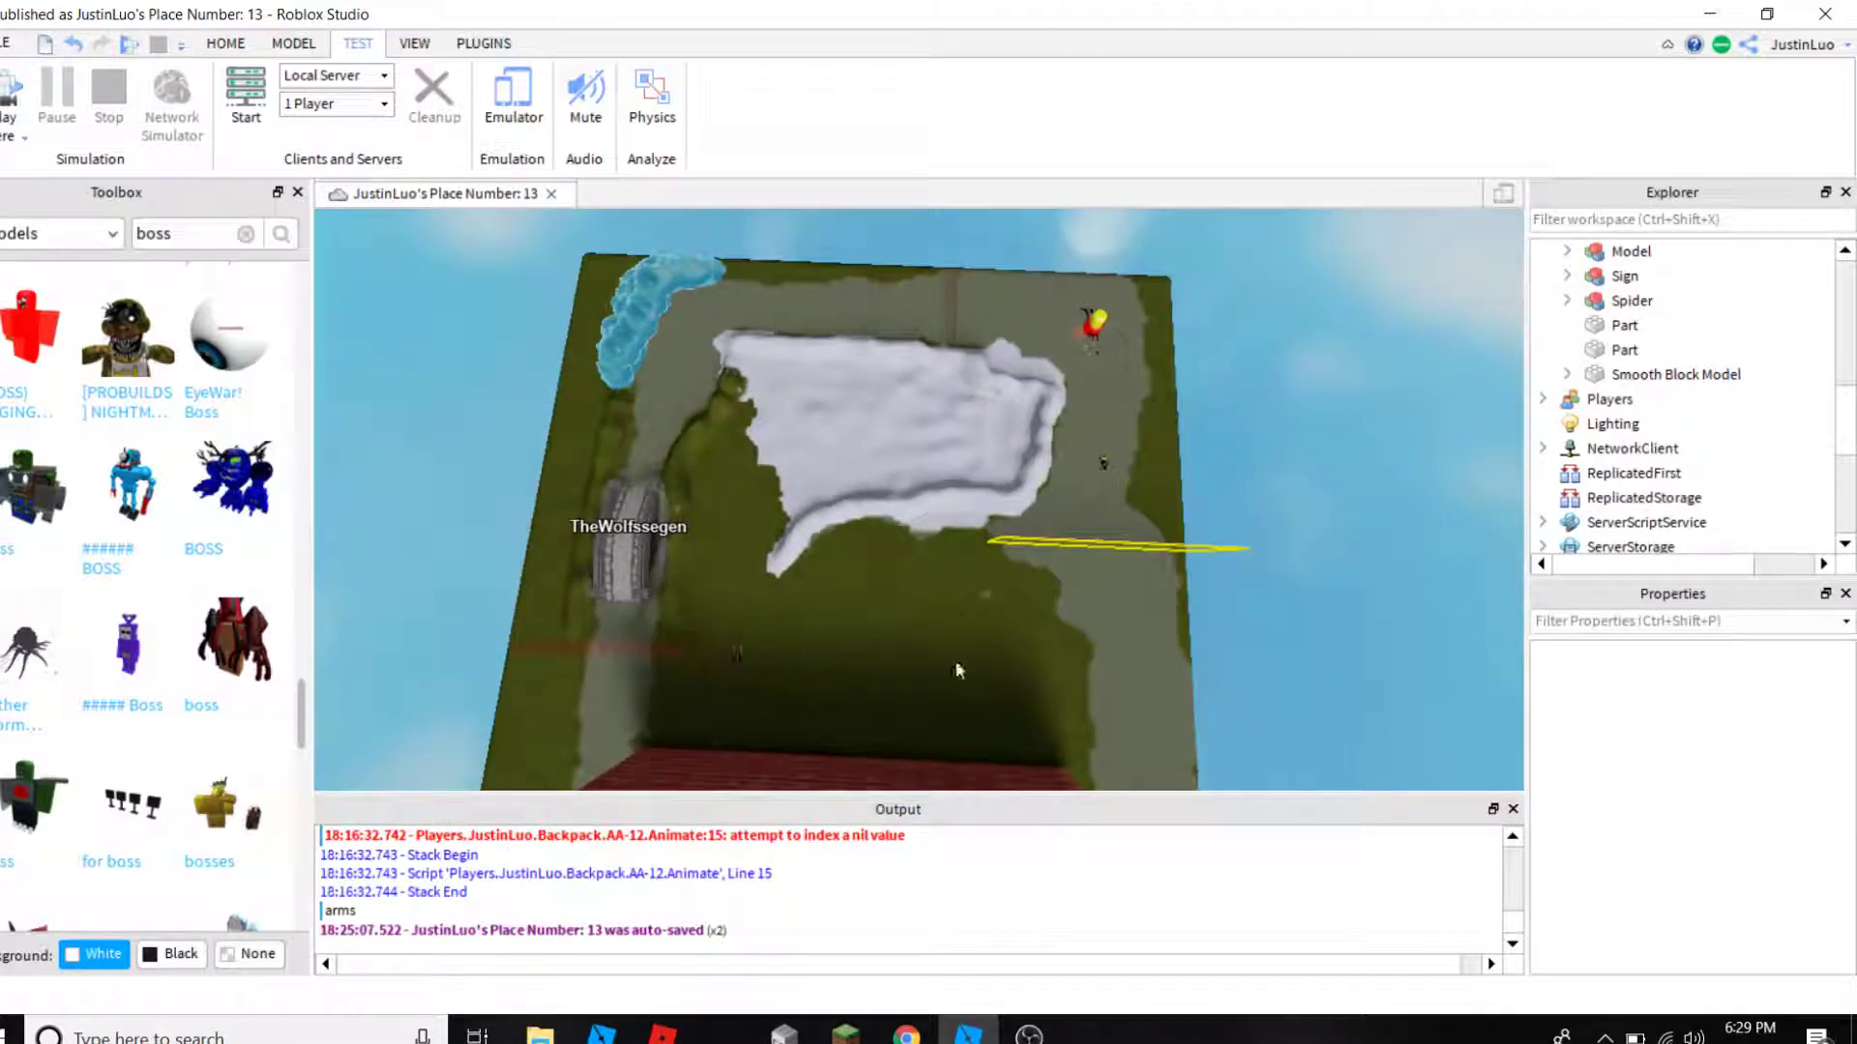
Step: Tilt and fly low over the baseplate corner past the brick wall and snow mound
mouse_move(1130, 543)
right_mouse_down()
mouse_move(1015, 497)
mouse_move(993, 458)
mouse_move(1051, 391)
mouse_move(1049, 342)
mouse_move(1104, 399)
mouse_move(1095, 496)
mouse_move(1114, 504)
right_mouse_up()
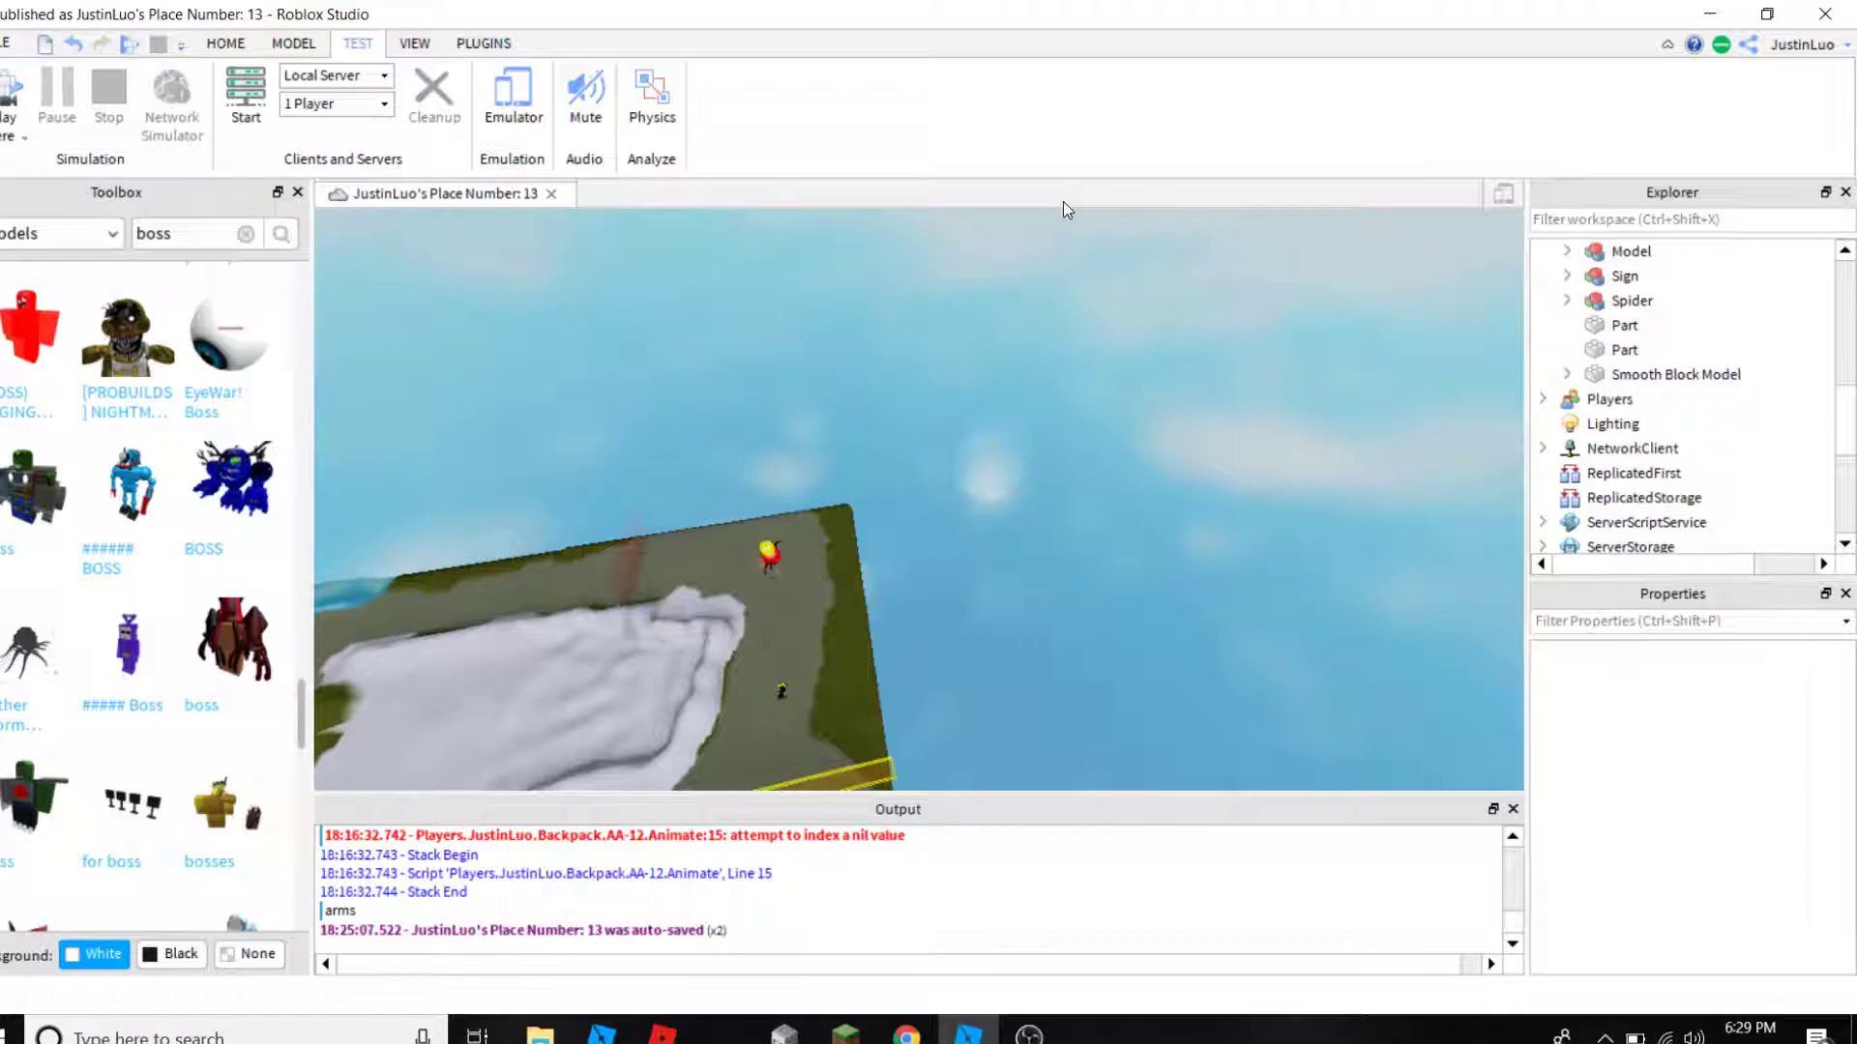
right_click_drag(1015, 332, 982, 401)
scroll(982, 394, "up", 3)
key("w")
key("e")
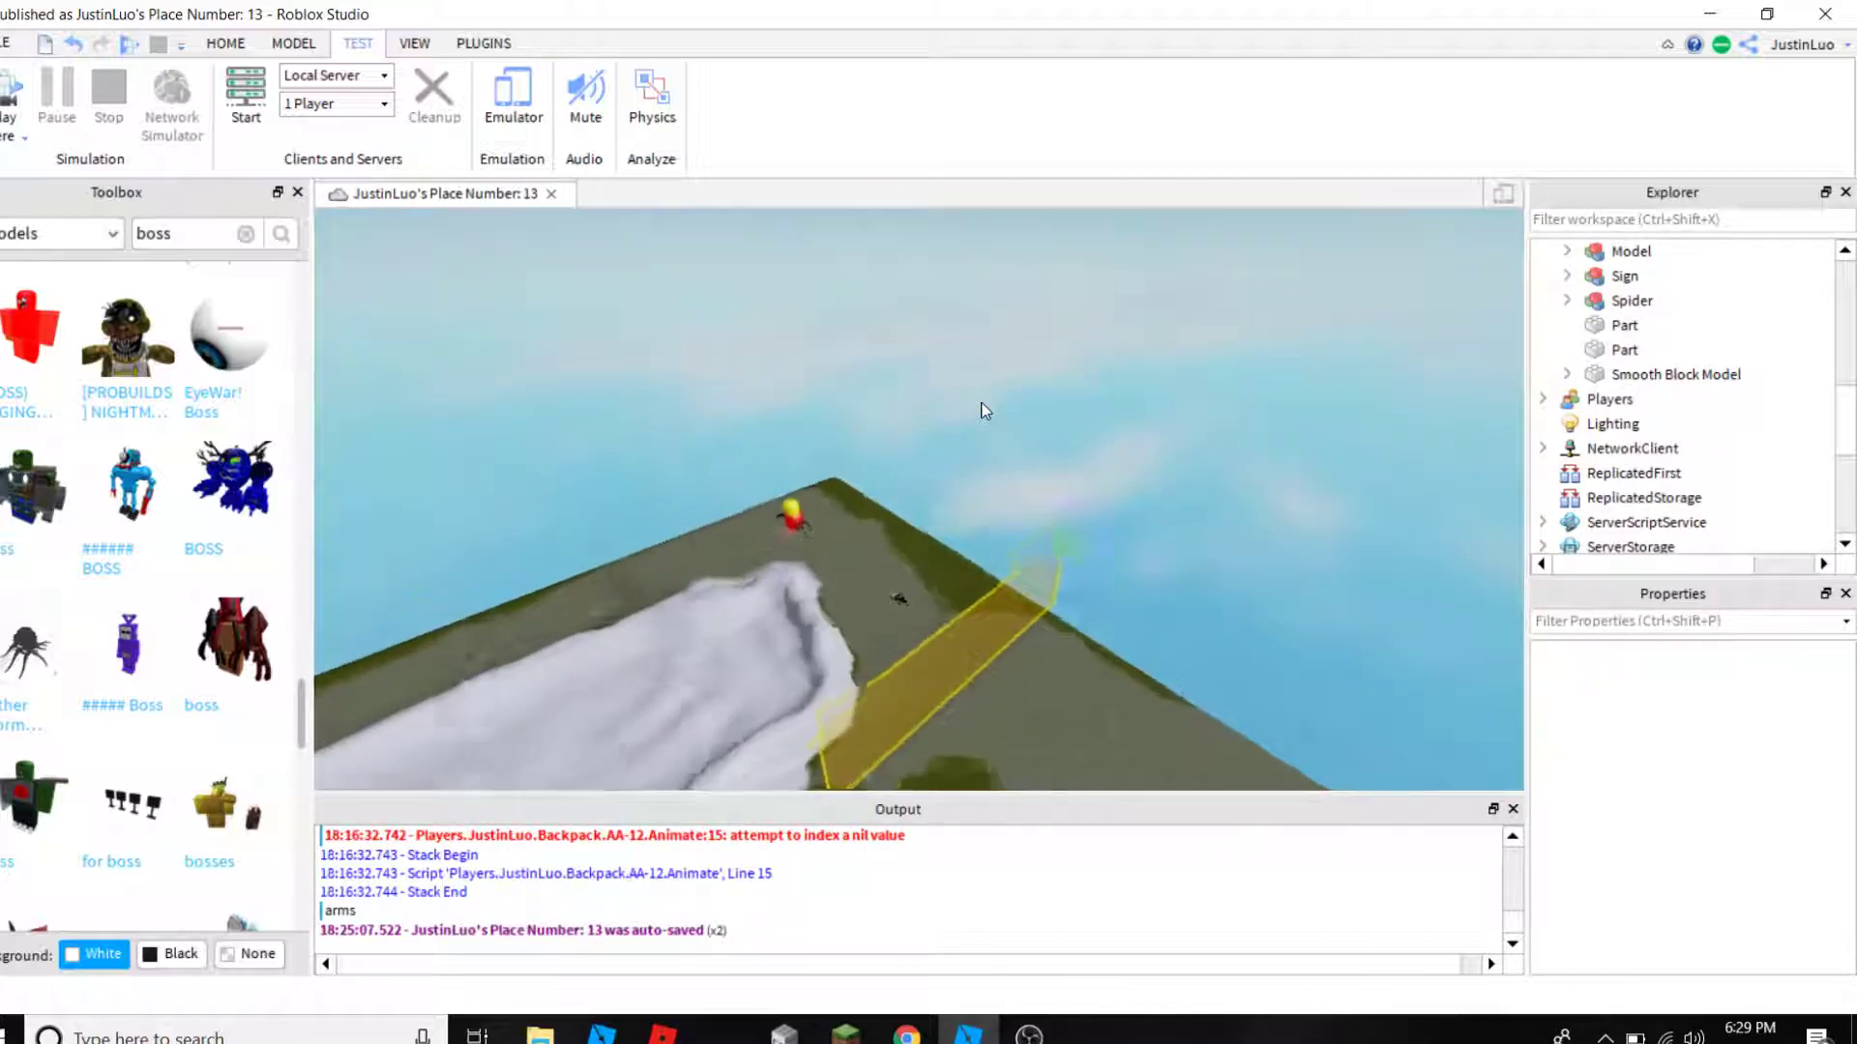
key("q")
Step: Fly high above the map until the brown floating room appears over the baseplate
right_click_drag(982, 410, 981, 404)
key("e")
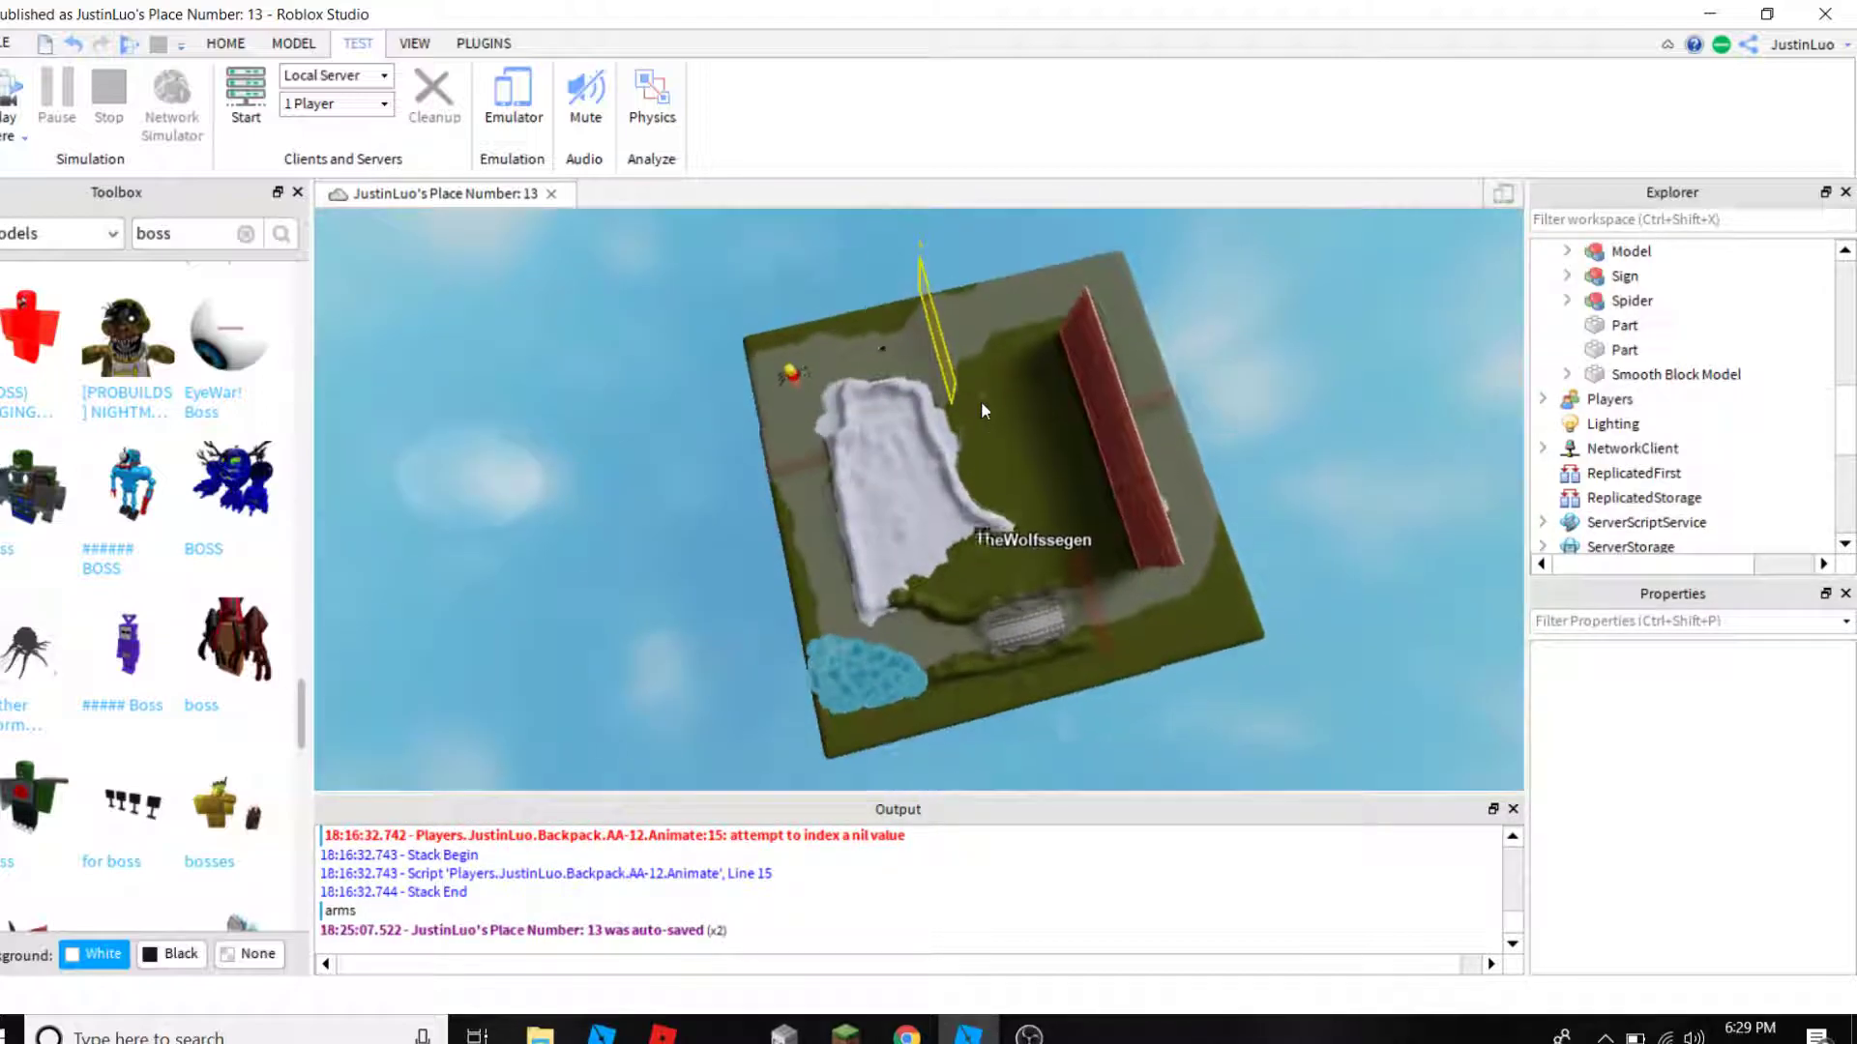
key("q")
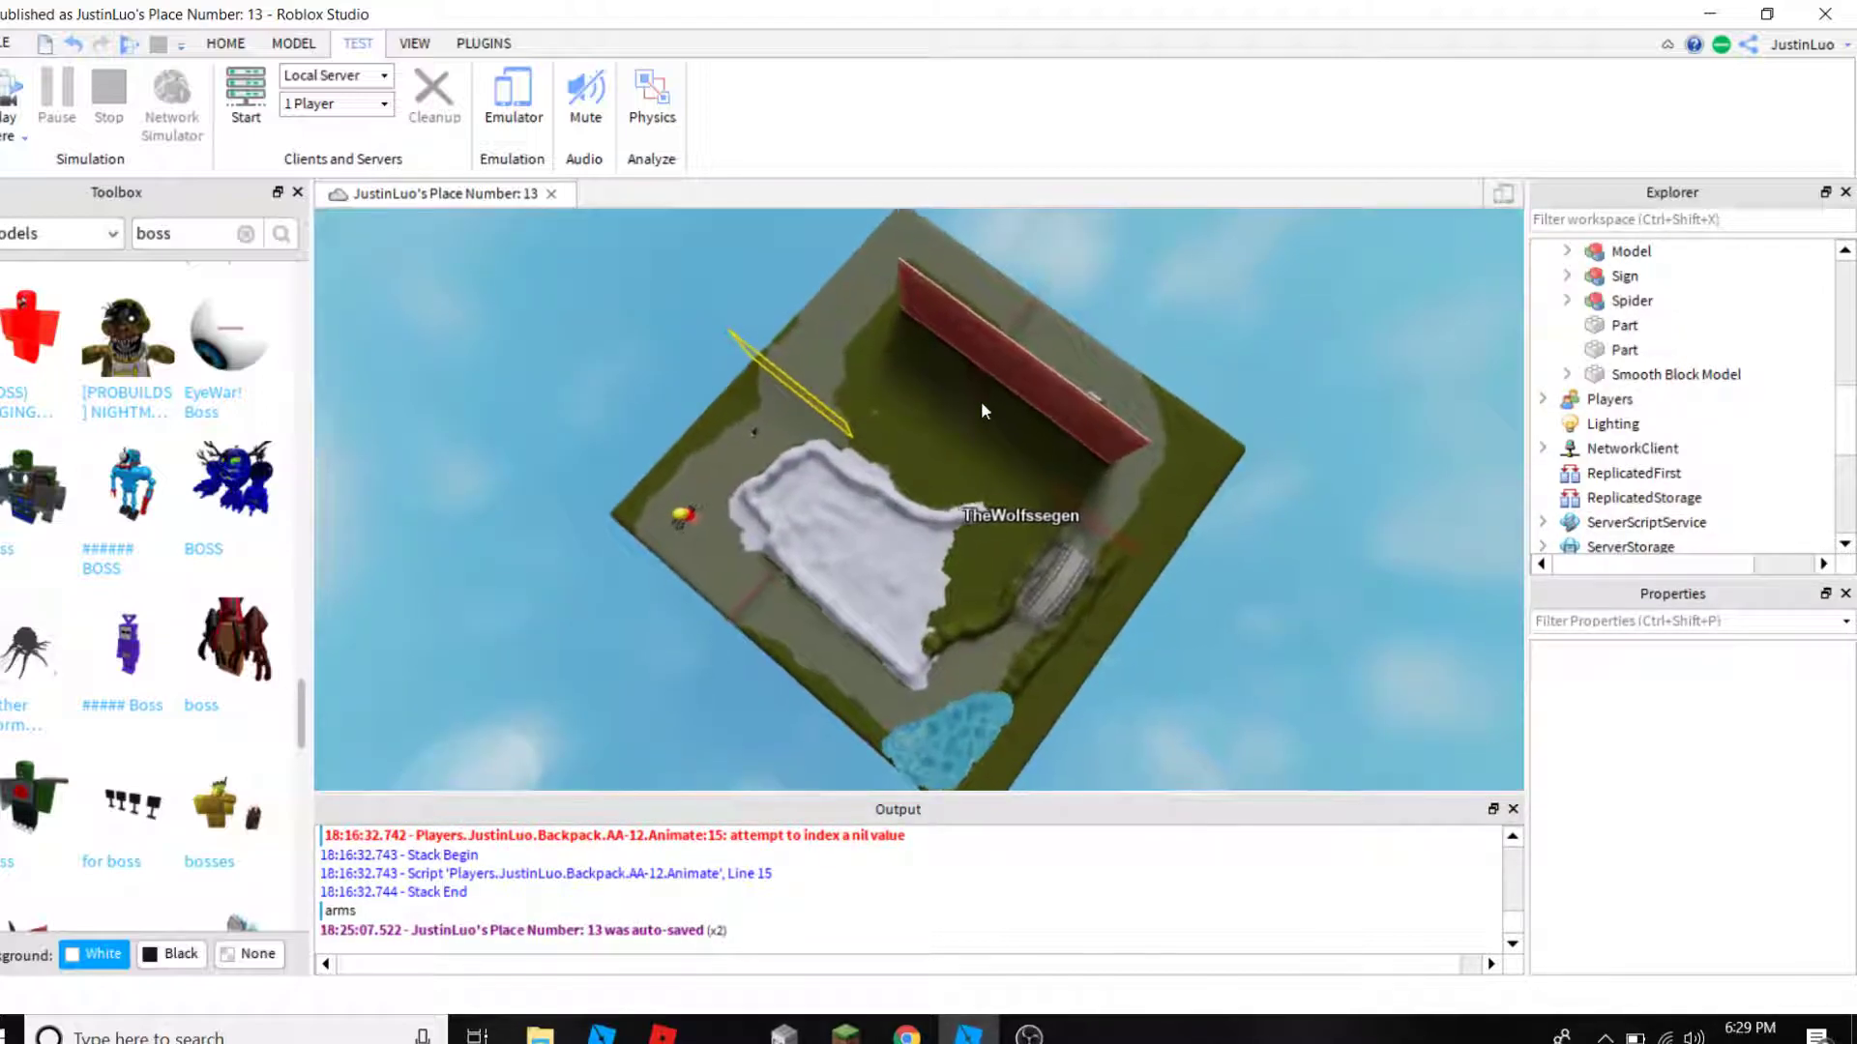
key("e")
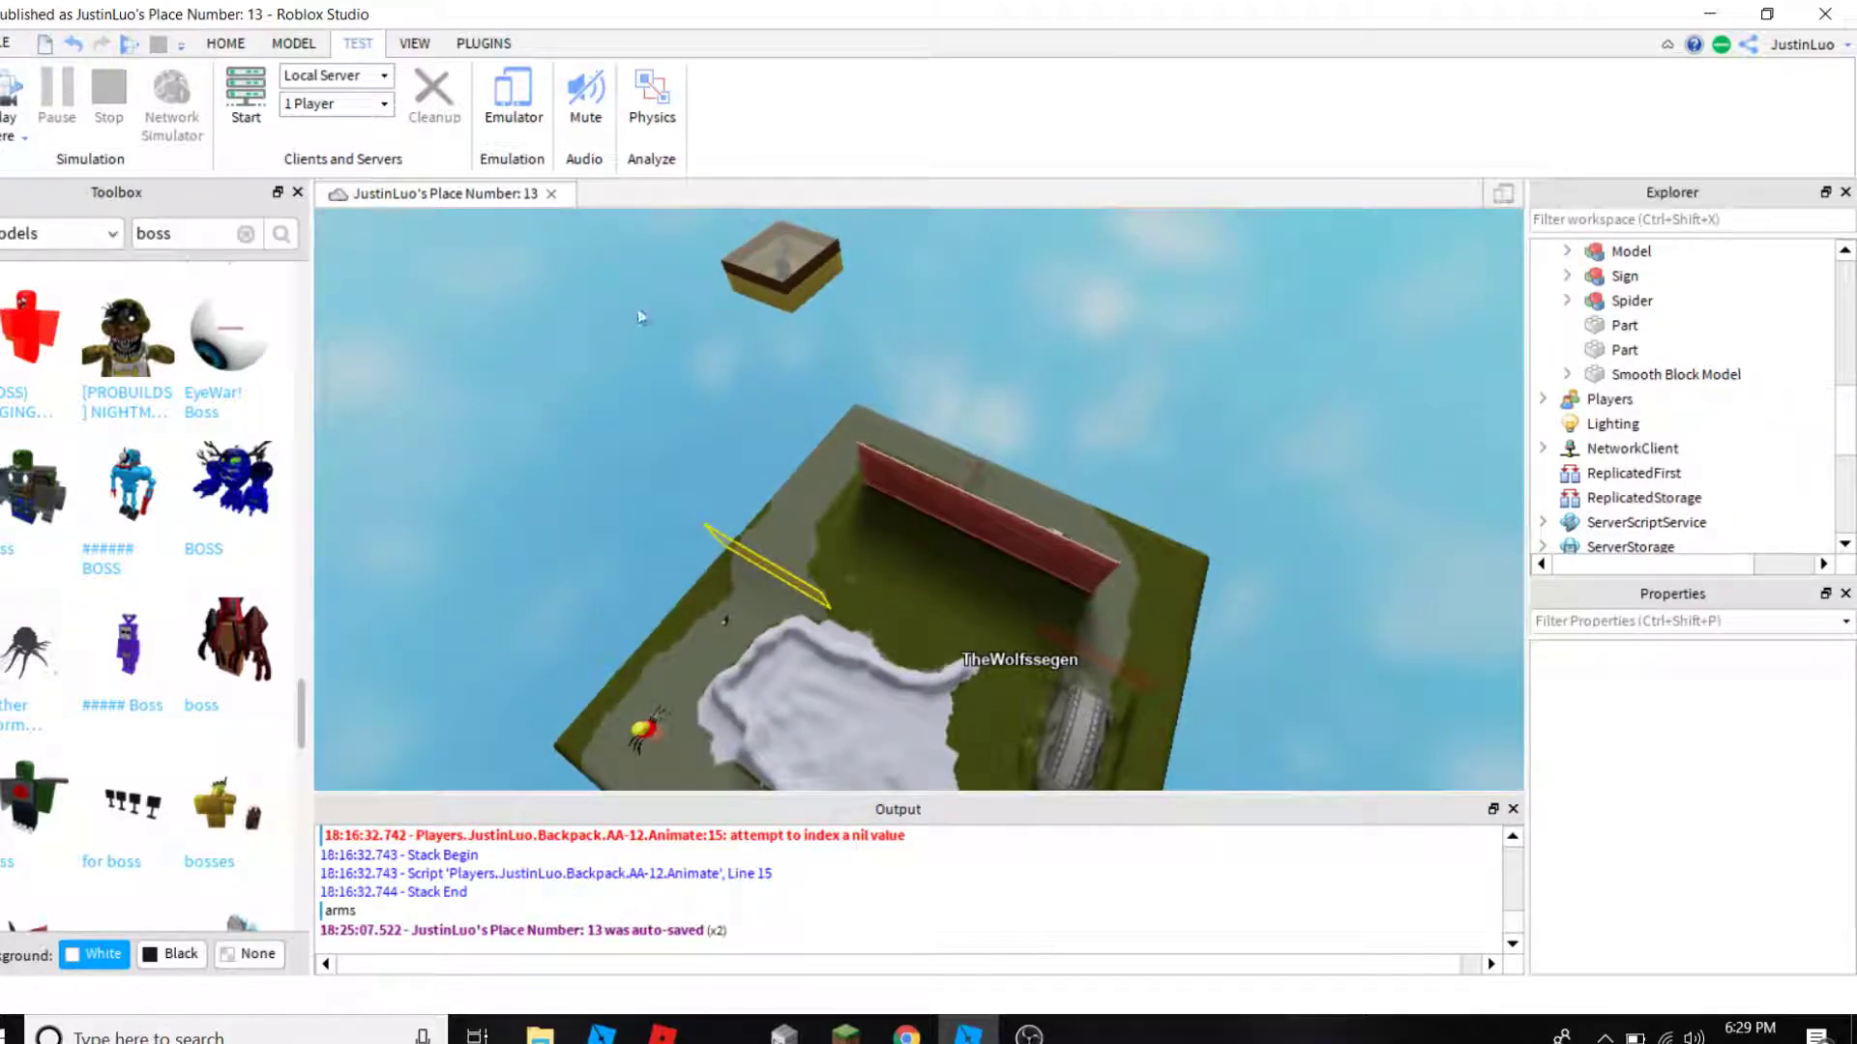
Step: Fly up to the red brick wall, back off slightly, and slide along it
key("q")
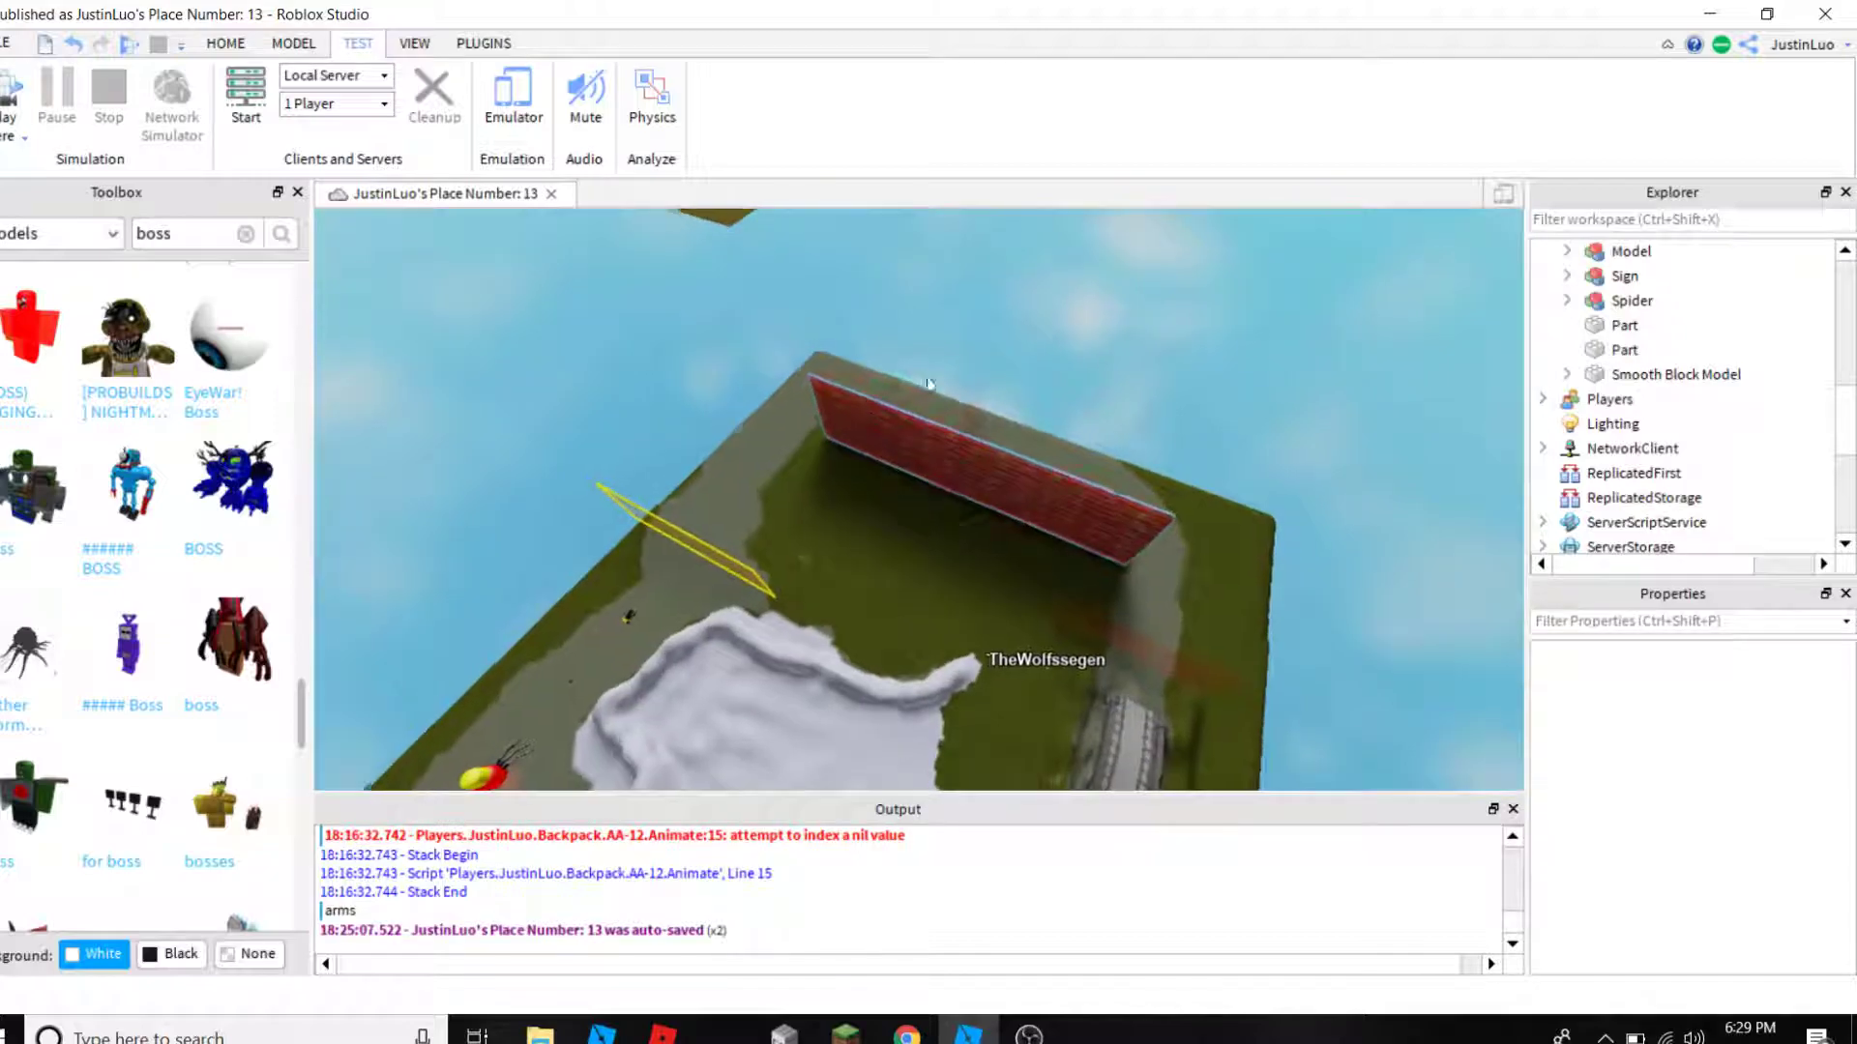
key("w")
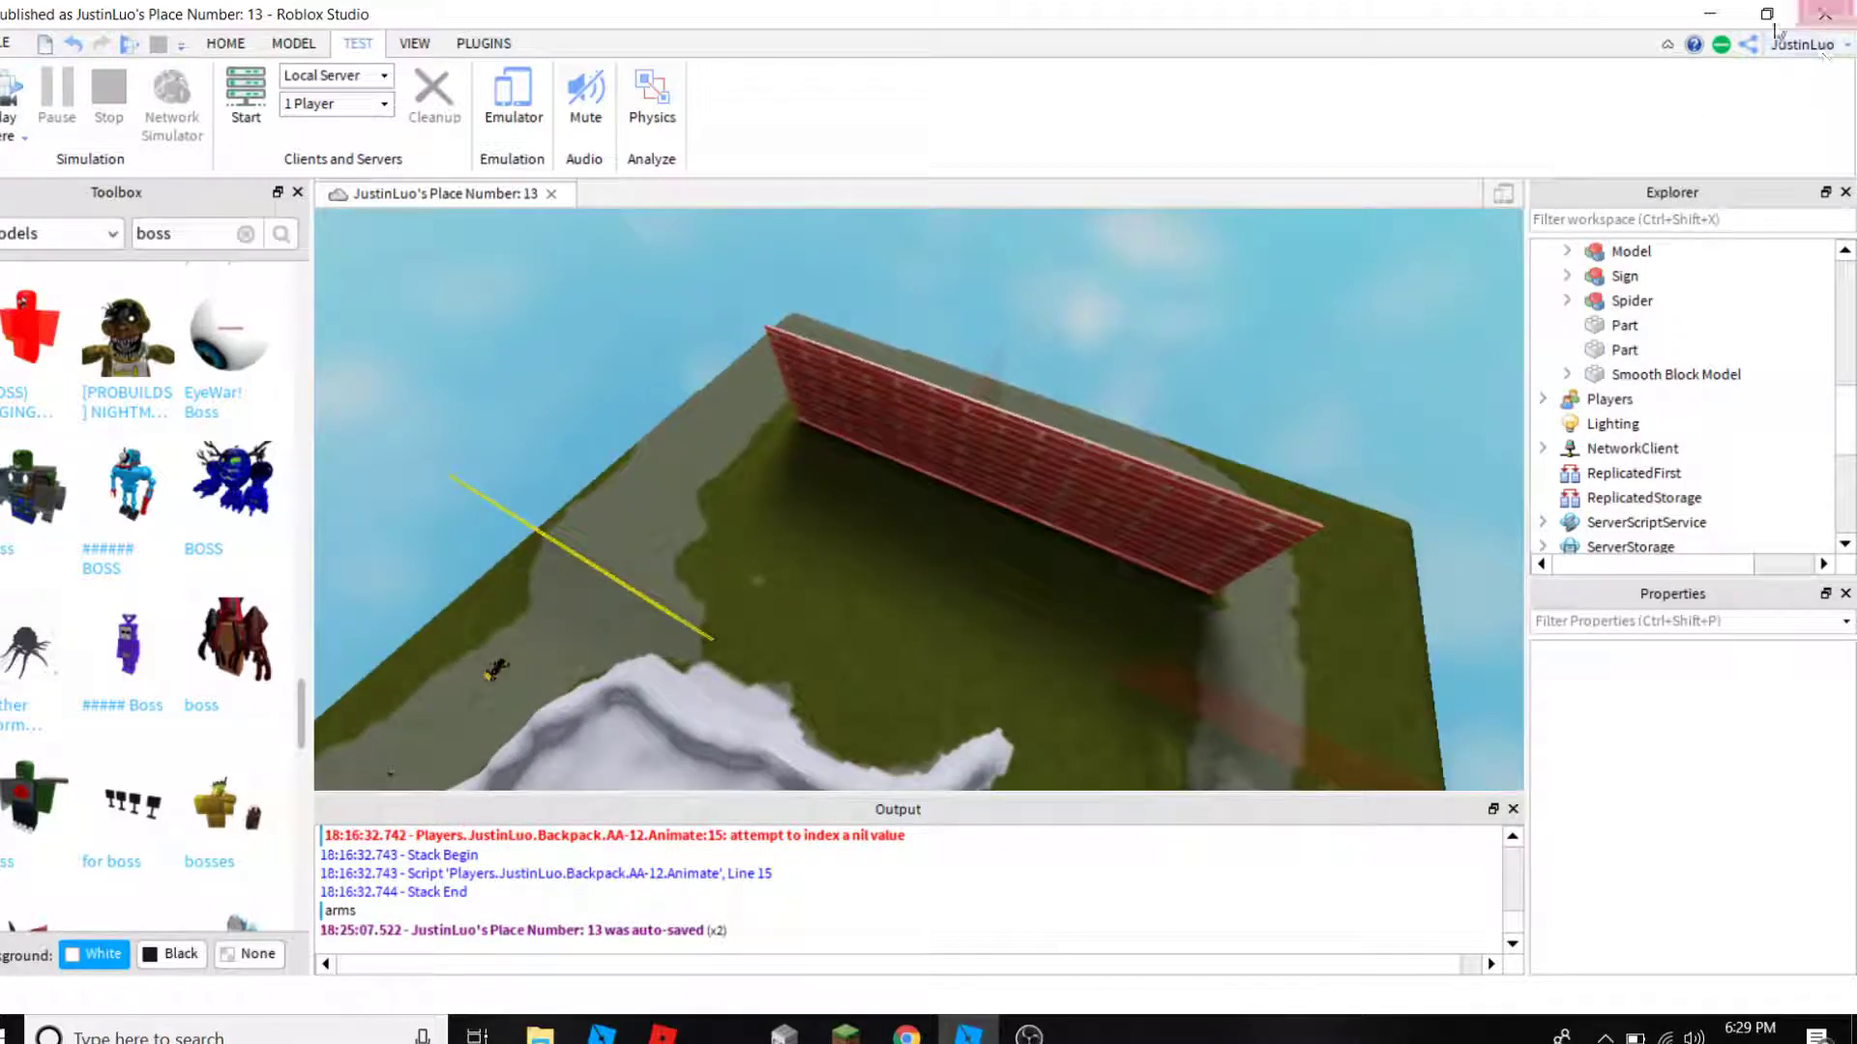
key("s")
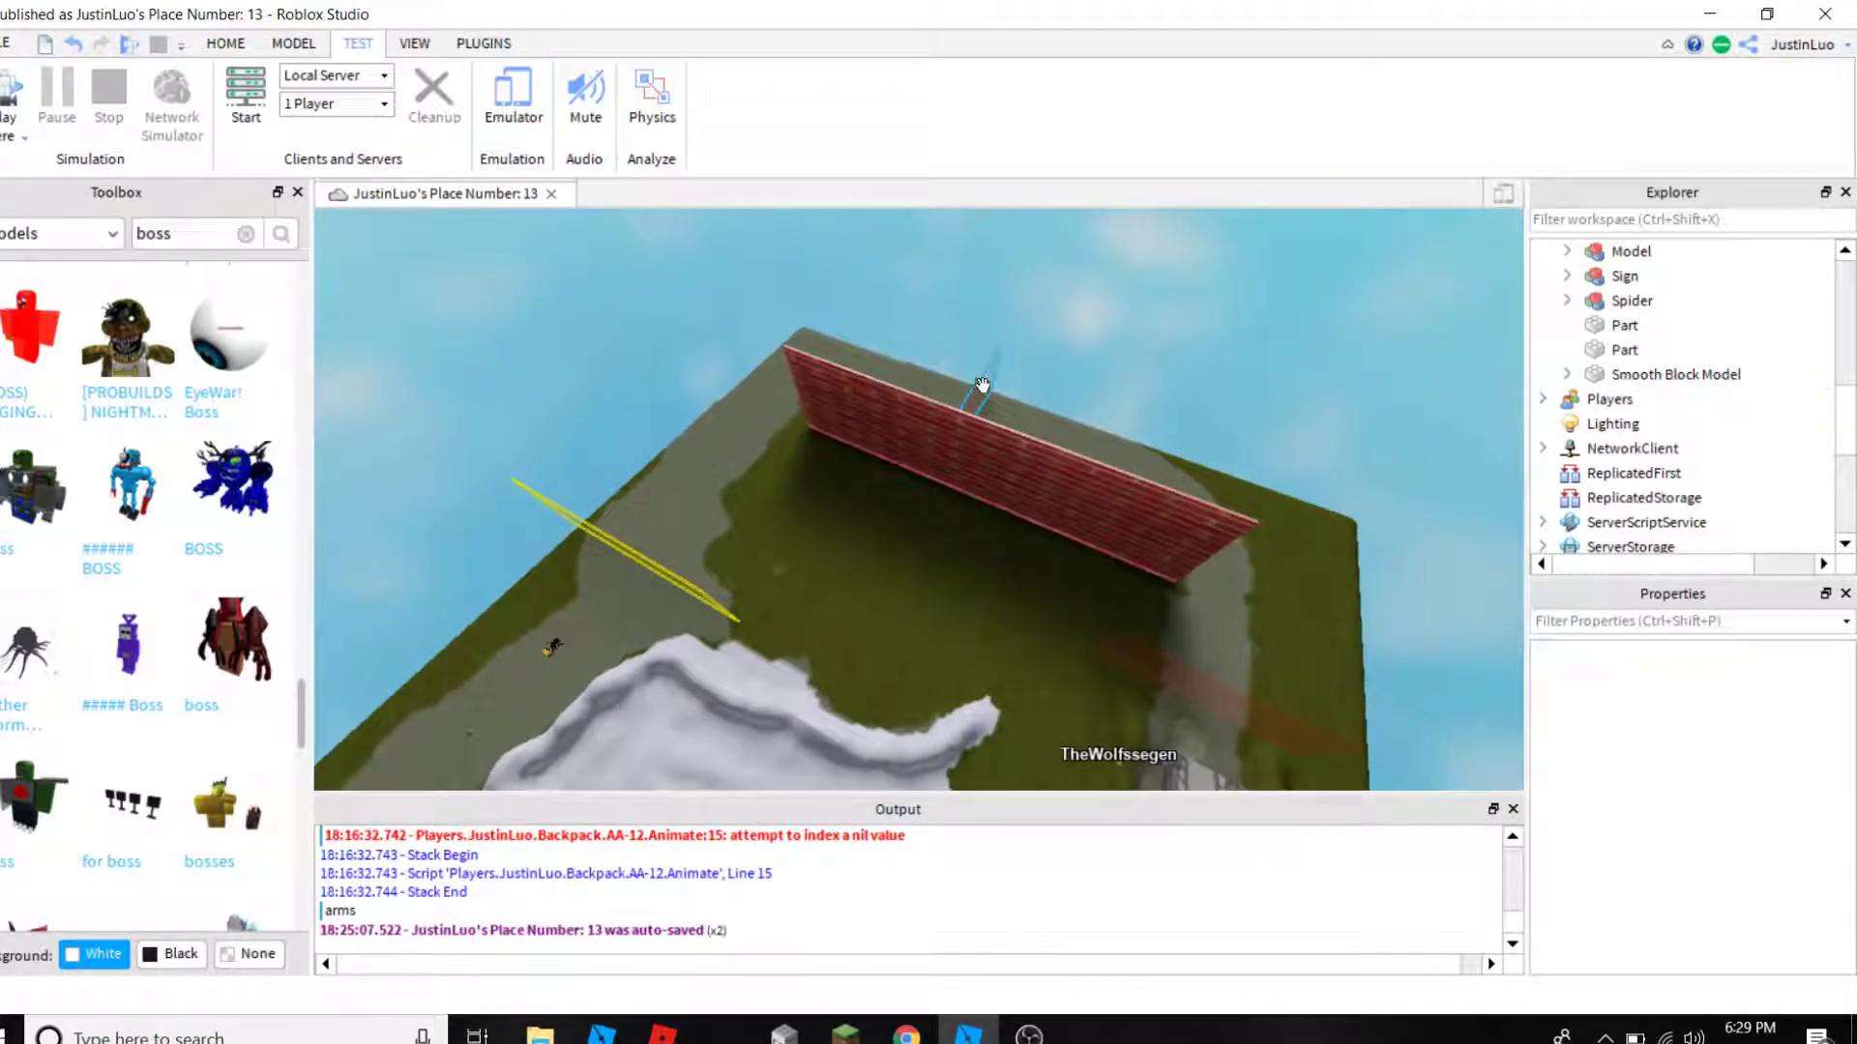
key("d")
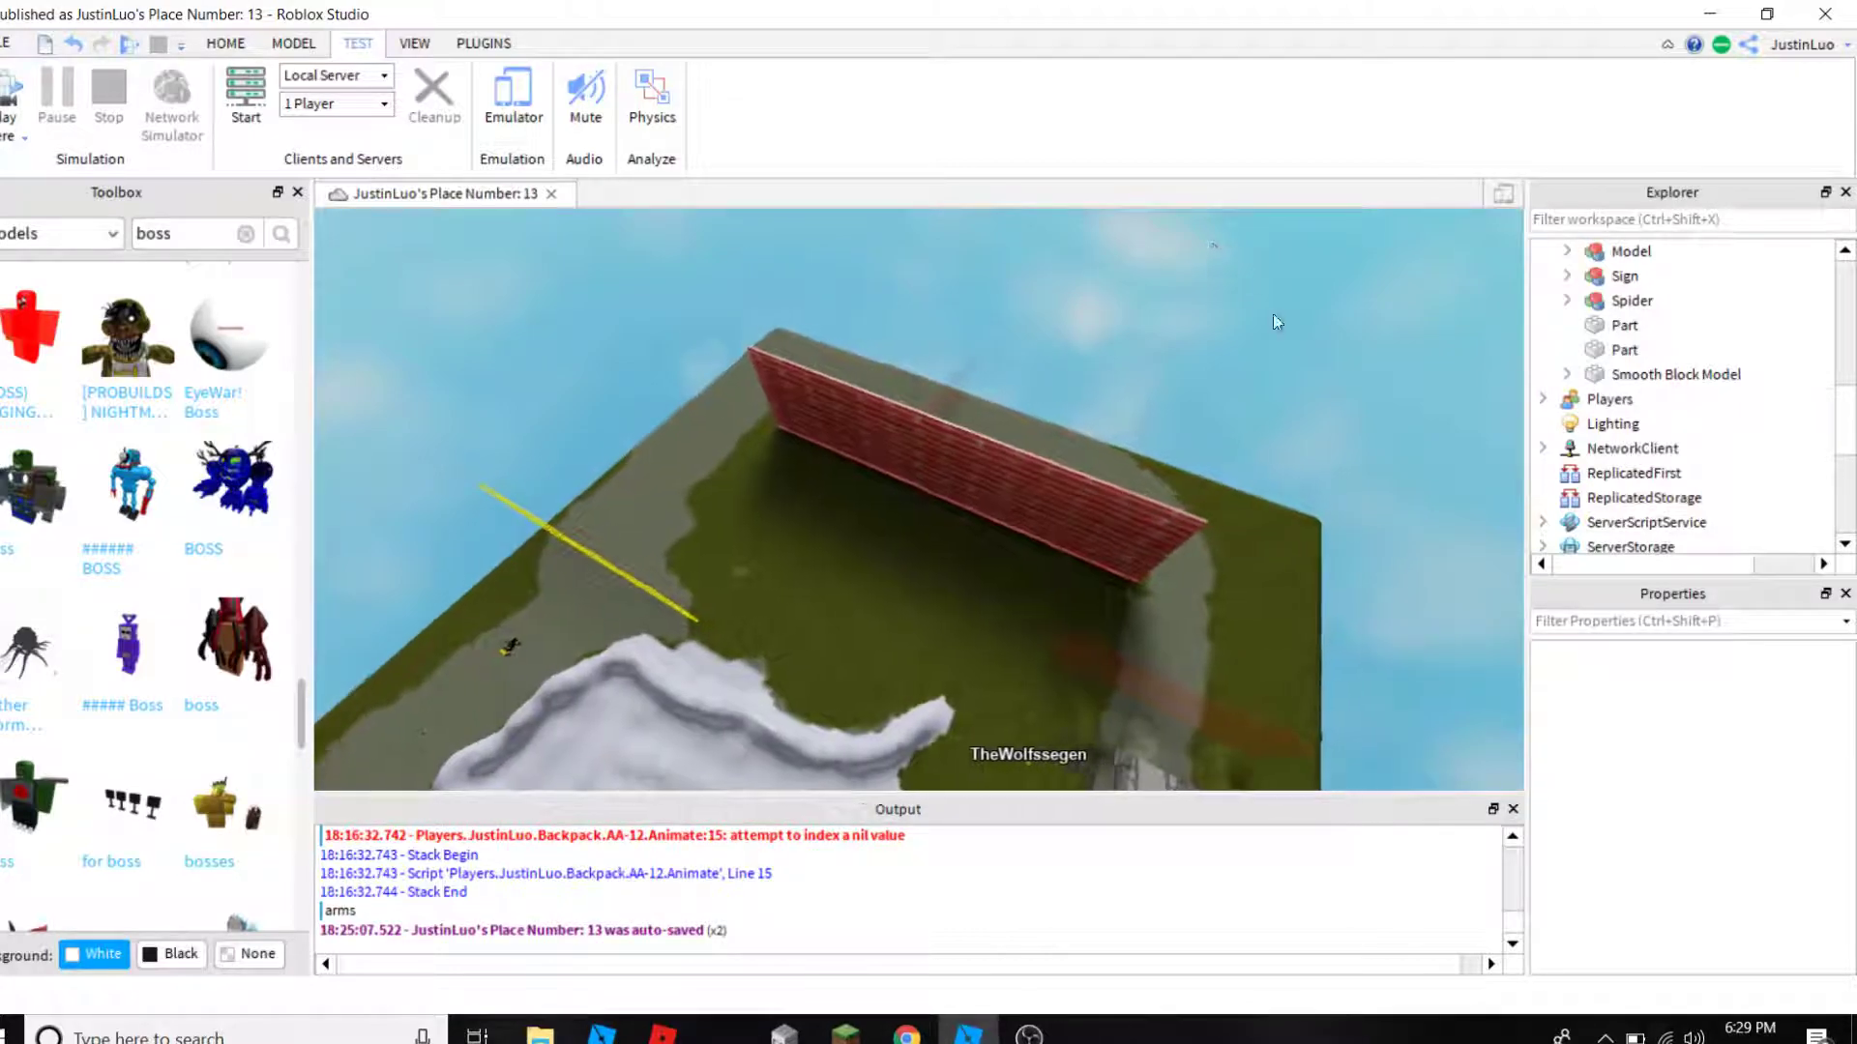